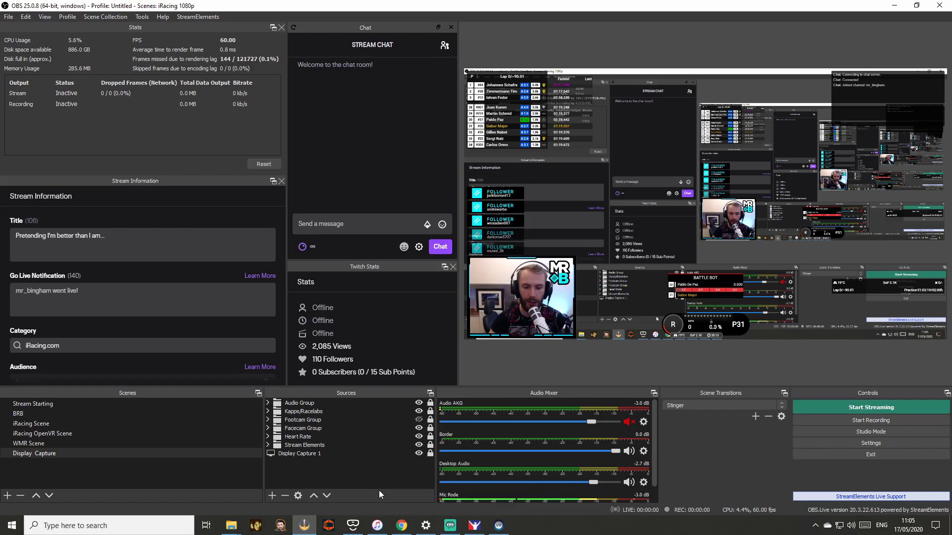
# Bring the RaceLab Apps Twitch chat overlay page (75% opacity, 450×220 px) in front of OBS.
pyautogui.click(281, 526)
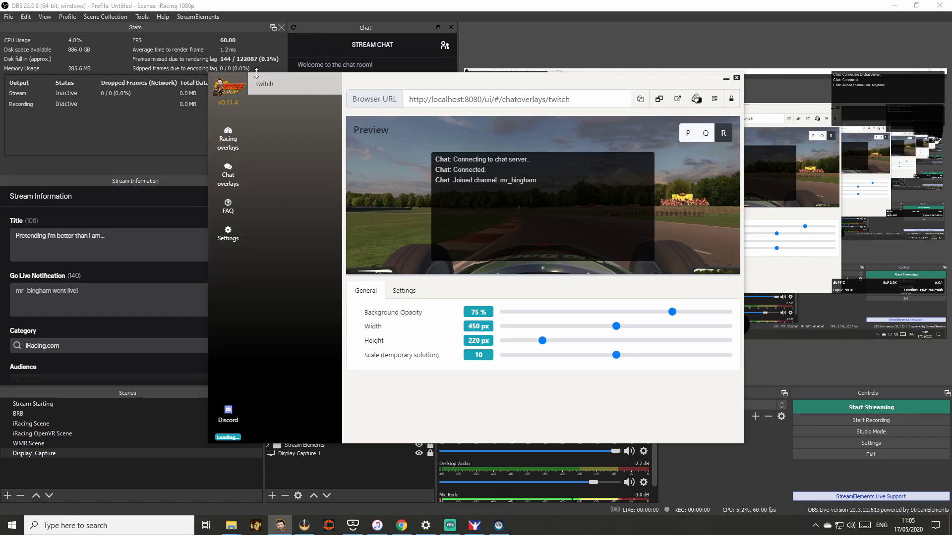
# Return RaceLab Apps to its home page with the shop tiles and v0.11.4 release notes.
pyautogui.click(233, 100)
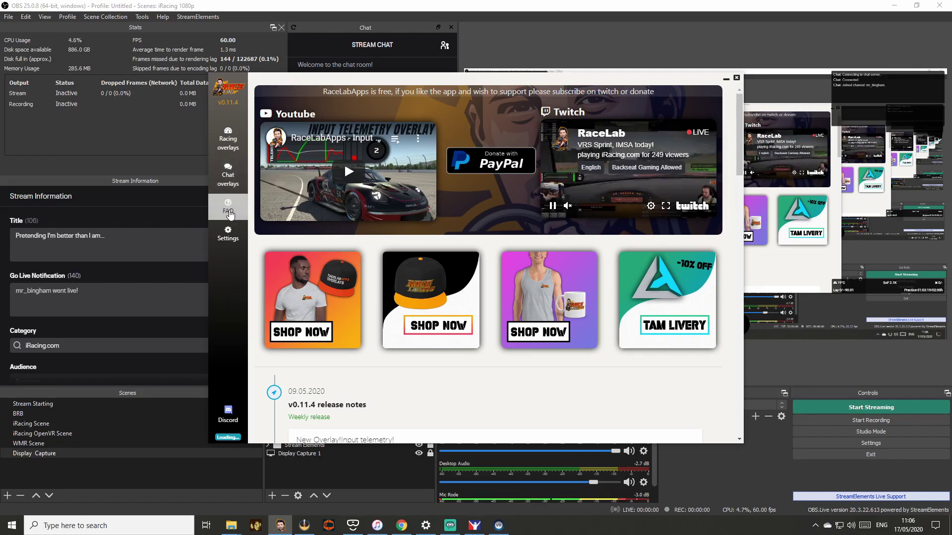
# Read the FAQ article 'How do I use overlays in VR?', then go back to Chat overlays.
pyautogui.click(229, 213)
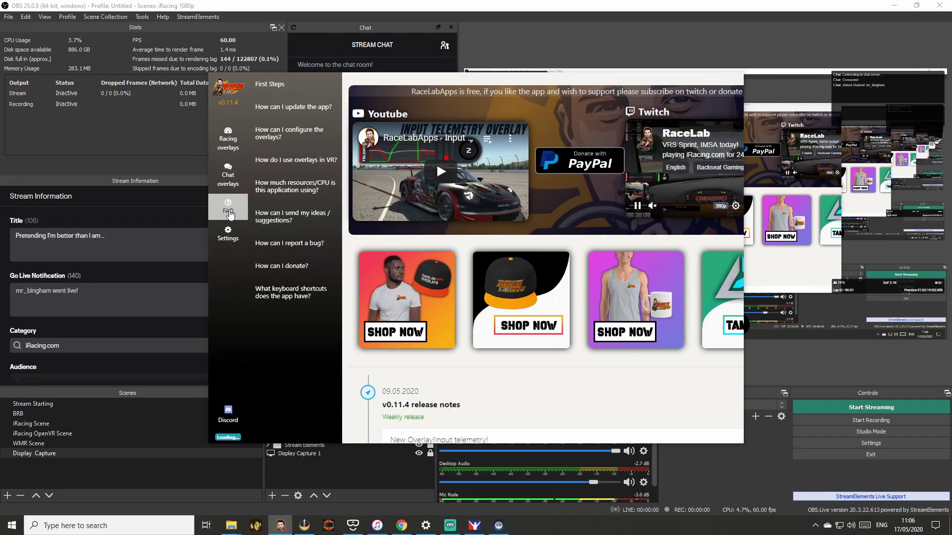
pyautogui.click(284, 166)
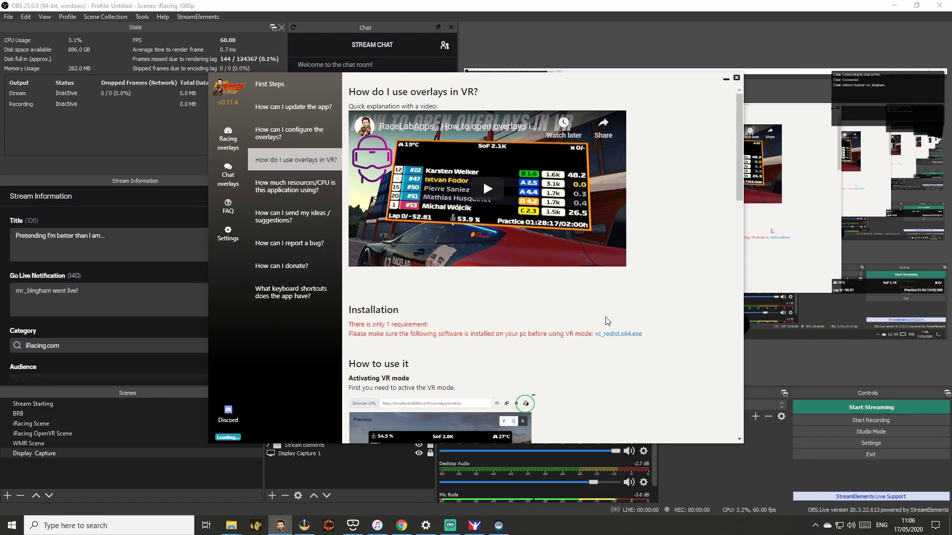
pyautogui.click(228, 176)
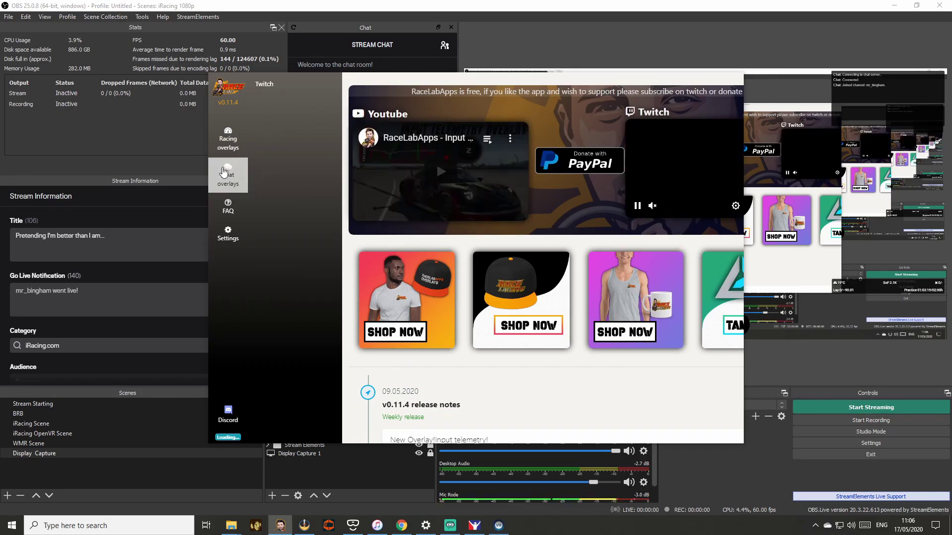
# In the Twitch chat overlay's settings, check which Twitch channel it joins, then return to General.
pyautogui.click(286, 85)
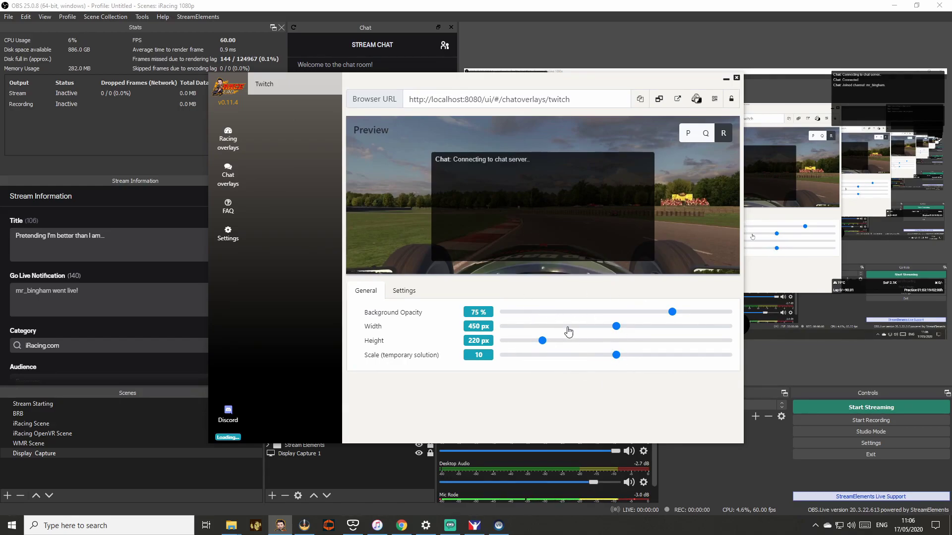
pyautogui.click(404, 290)
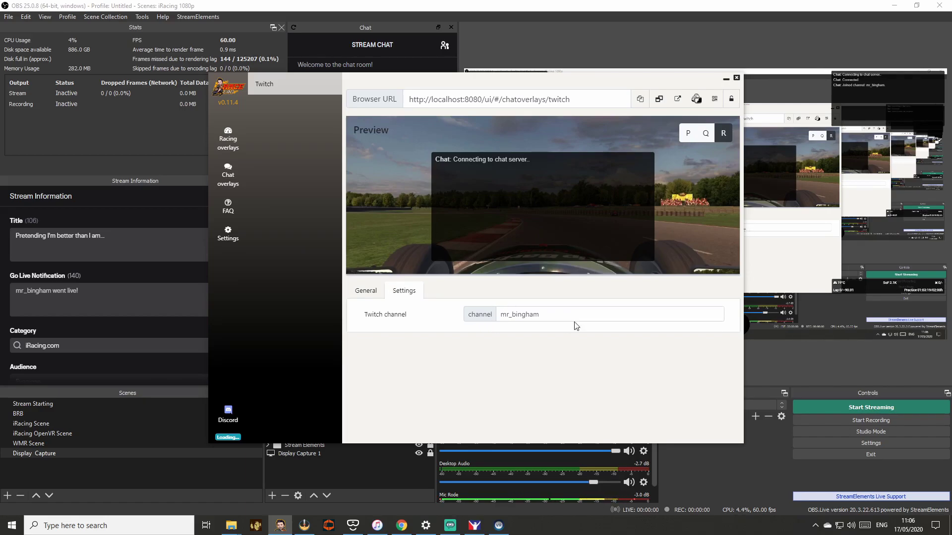
pyautogui.click(366, 290)
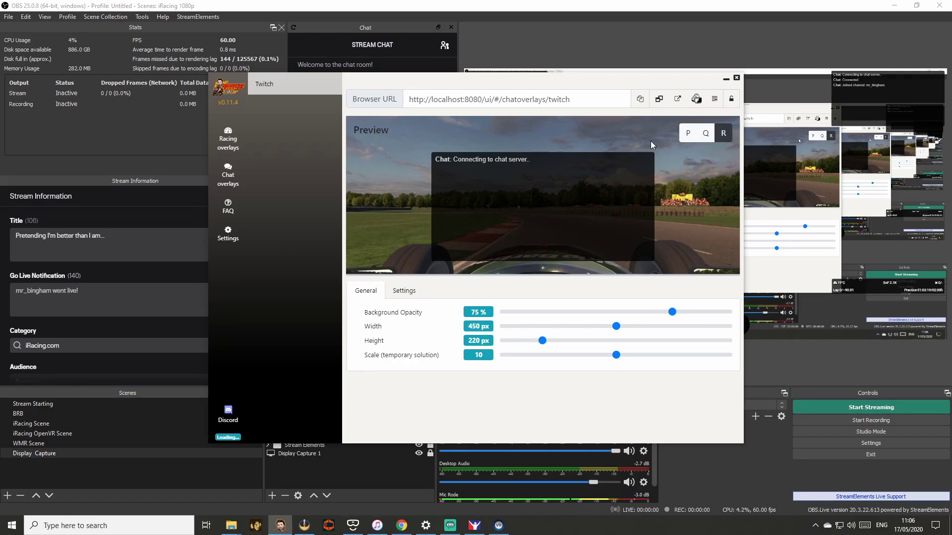
# Show the chat overlay on the desktop, shift it slightly left, and turn on VR mode.
pyautogui.click(662, 103)
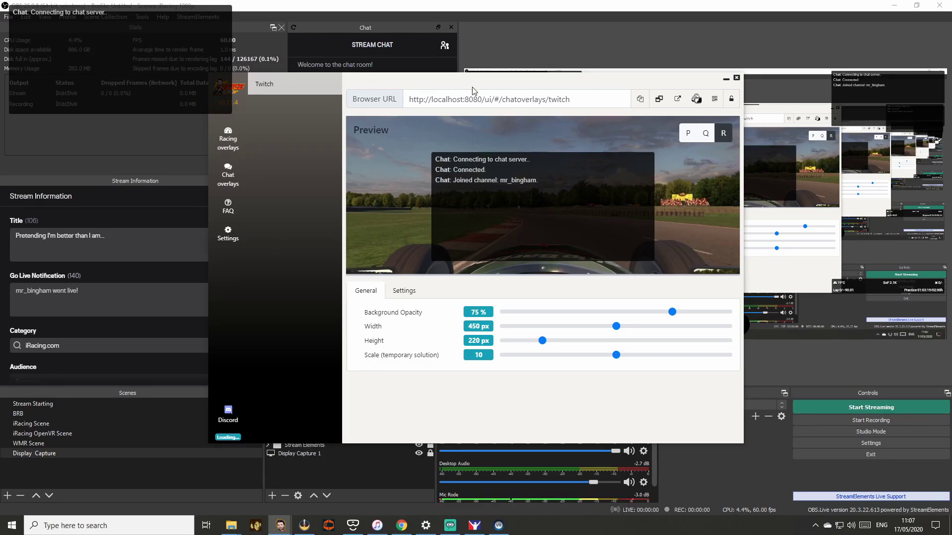
pyautogui.moveTo(489, 86)
pyautogui.mouseDown()
pyautogui.moveTo(411, 87)
pyautogui.moveTo(461, 107)
pyautogui.moveTo(489, 86)
pyautogui.moveTo(474, 84)
pyautogui.mouseUp()
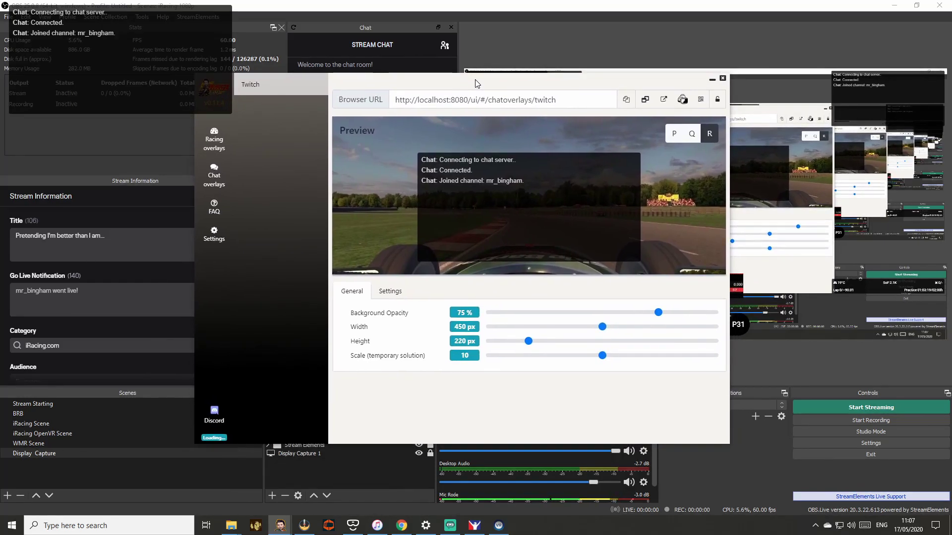
pyautogui.click(682, 100)
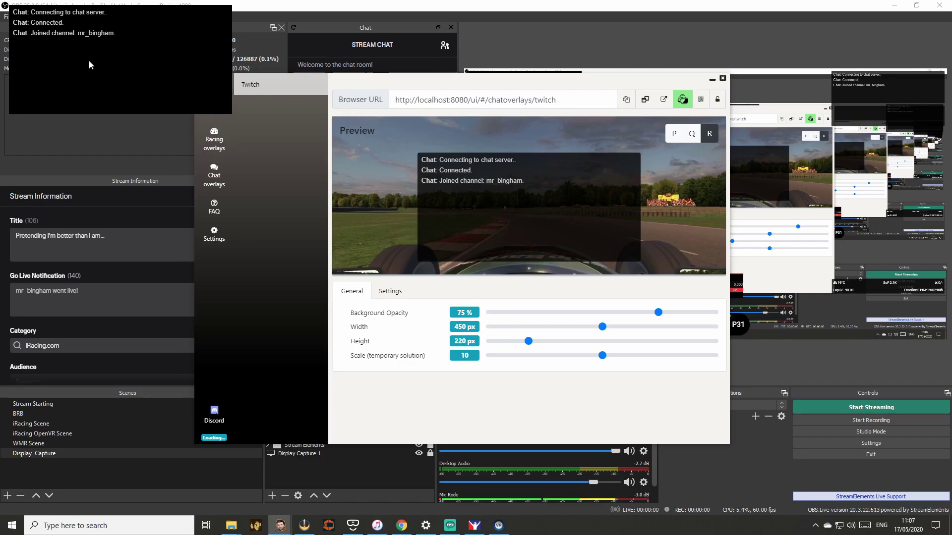
# Move the chat overlay to the screen's top-left and make iRacing OpenVR Scene active in OBS.
pyautogui.moveTo(128, 45); pyautogui.dragTo(123, 10)
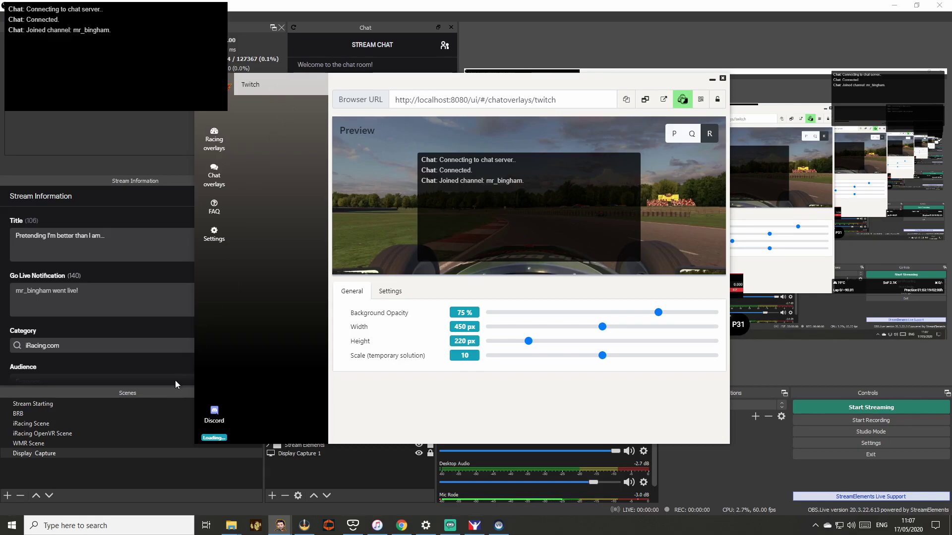
pyautogui.click(183, 473)
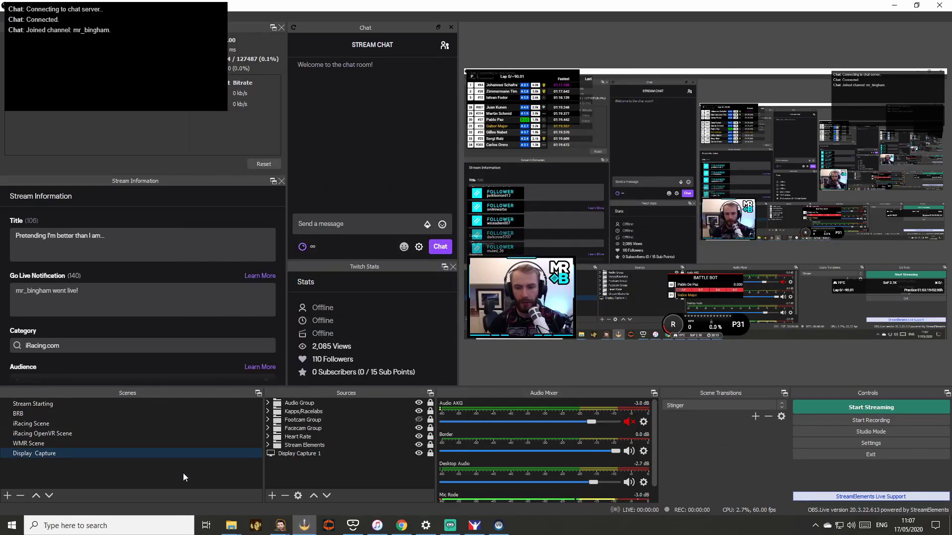
pyautogui.click(48, 433)
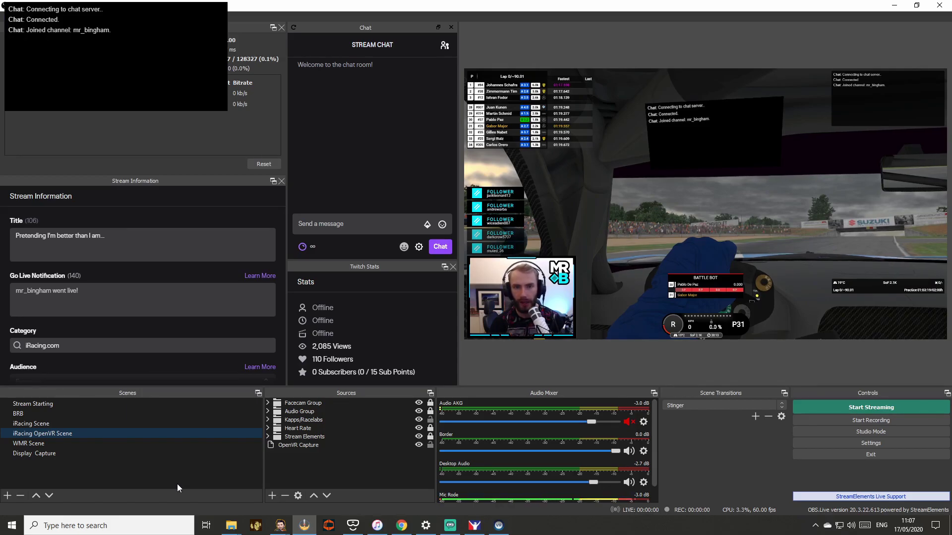
# Check the WMR Scene and Mixed Reality Portal view, then make iRacing Scene live.
pyautogui.click(57, 441)
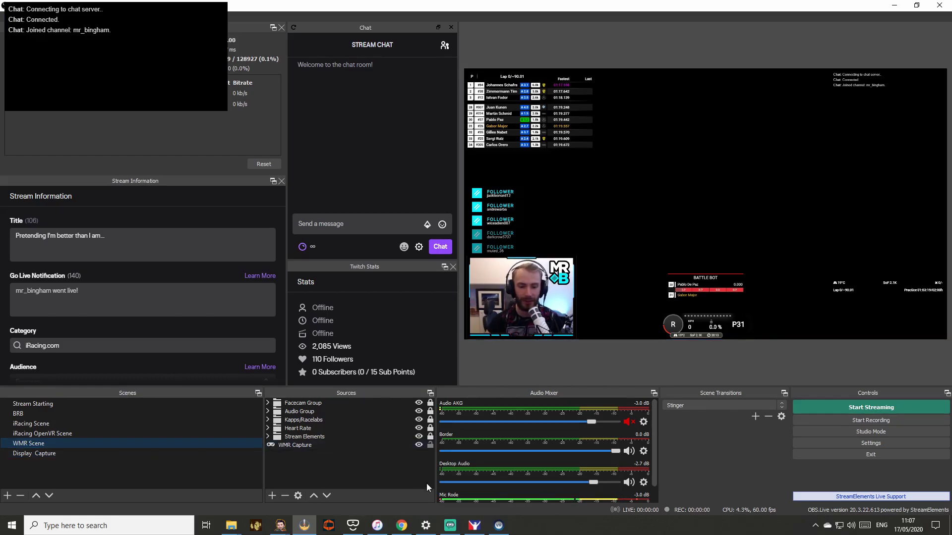
pyautogui.click(352, 525)
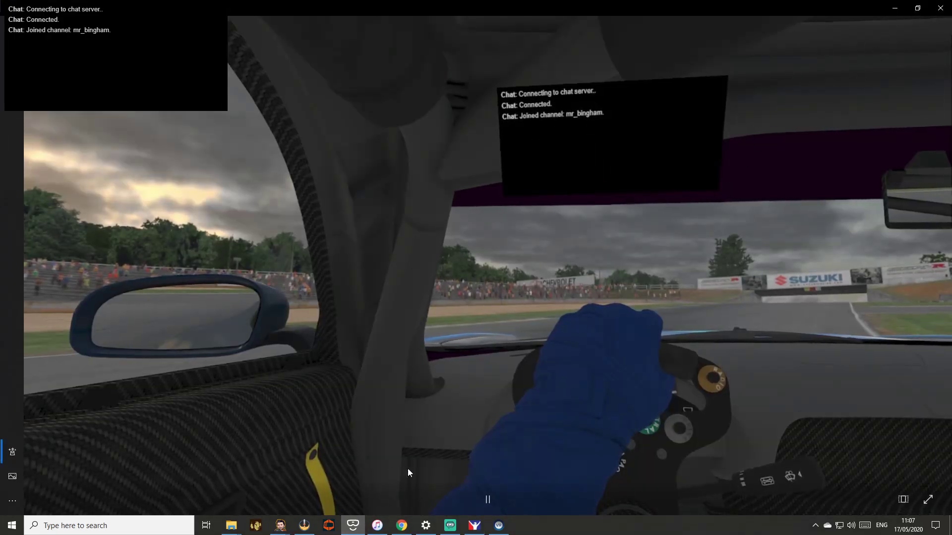
pyautogui.click(304, 525)
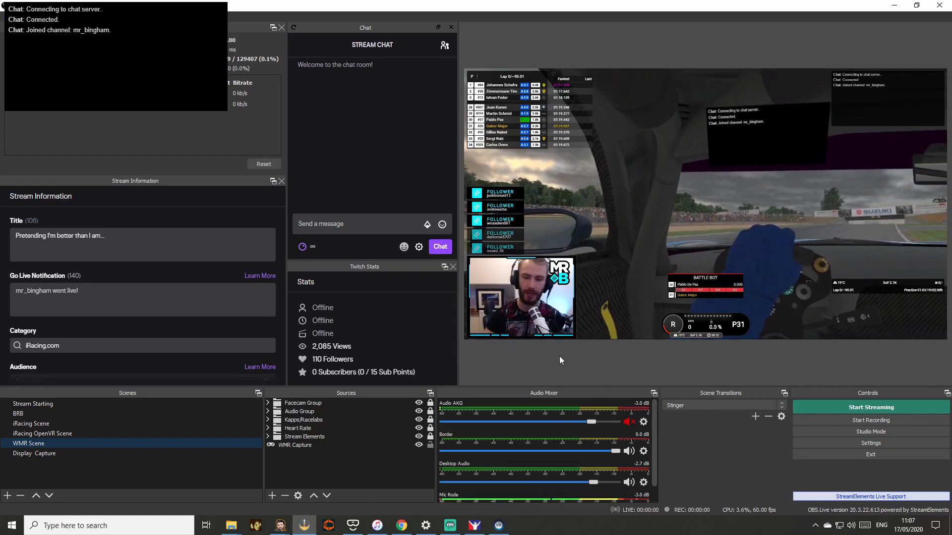
pyautogui.click(43, 424)
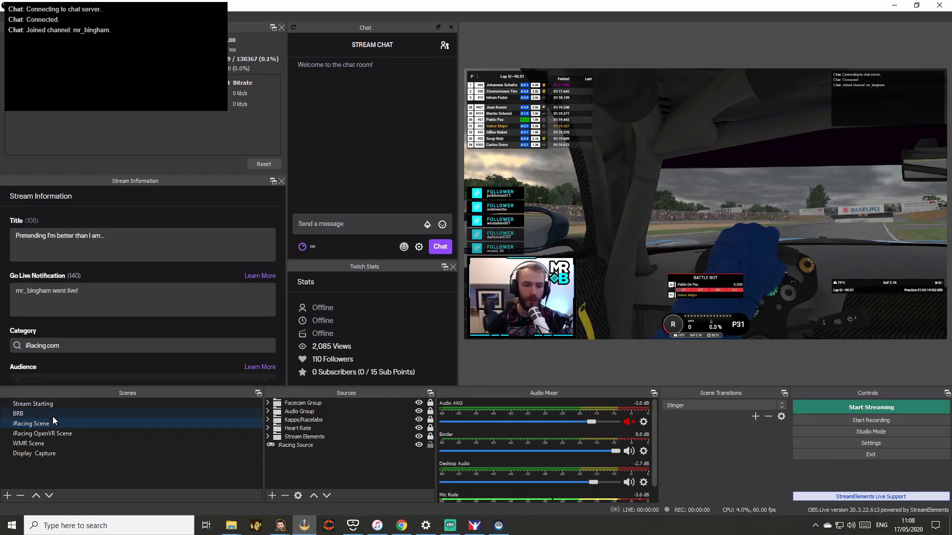
# Make iRacing OpenVR Scene active so RaceLab chat messages show over the in-car view.
pyautogui.click(71, 433)
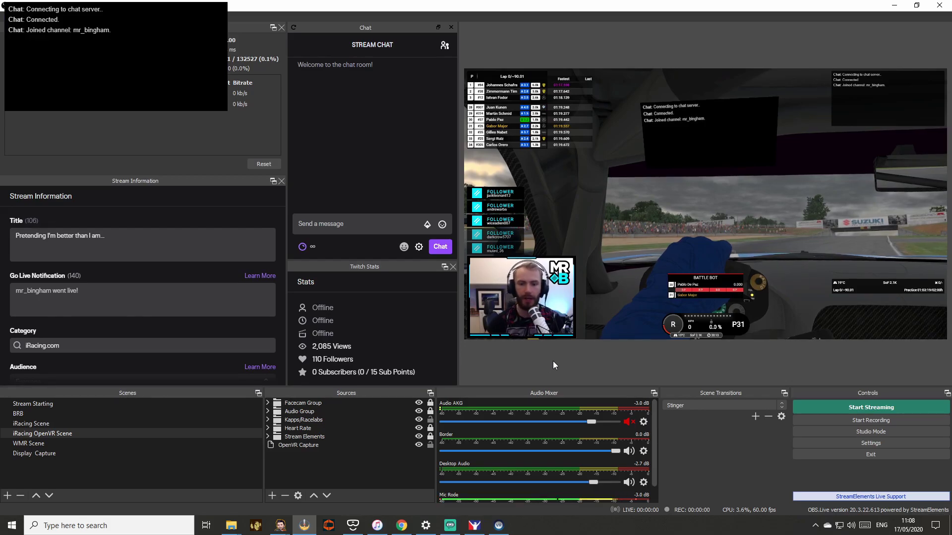
# Open OverlayConfig.xml from Documents > RaceLabApps in Notepad.
pyautogui.moveTo(232, 524)
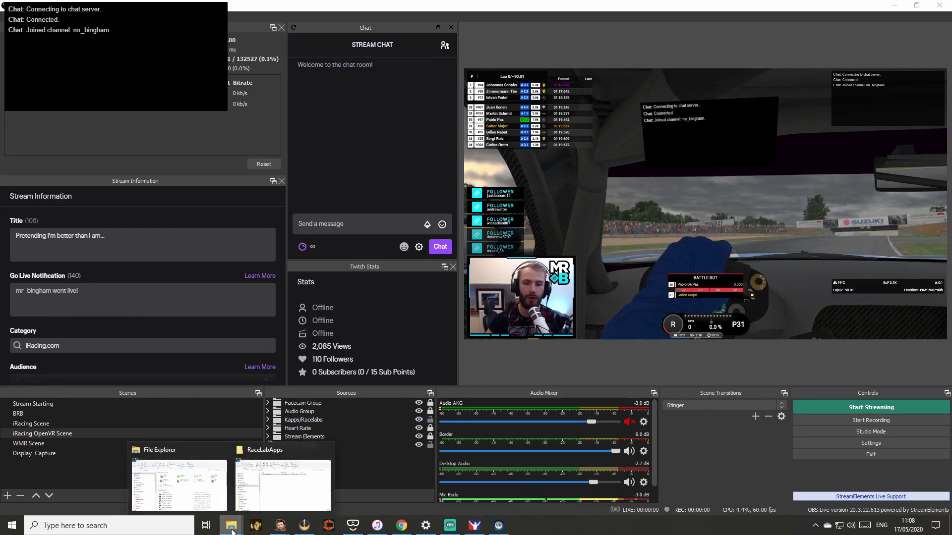
pyautogui.click(263, 486)
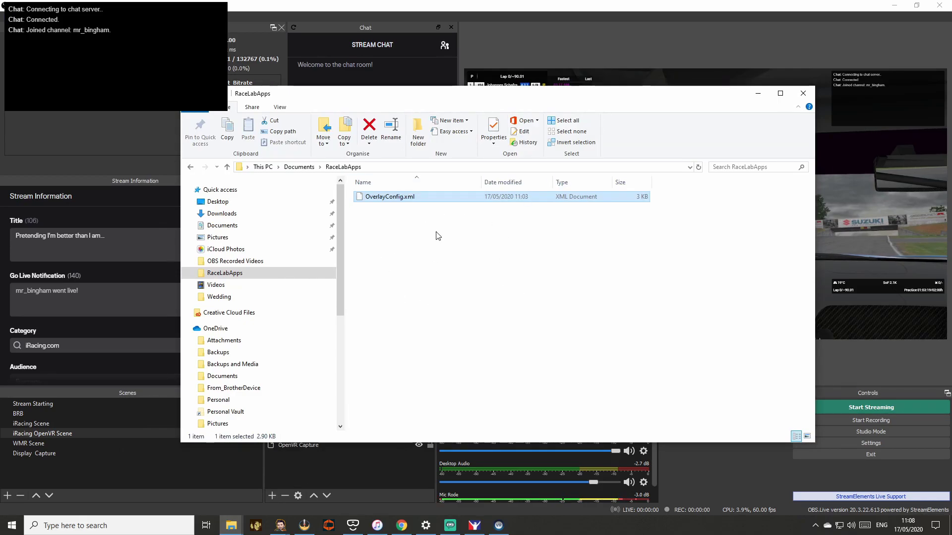
pyautogui.click(299, 167)
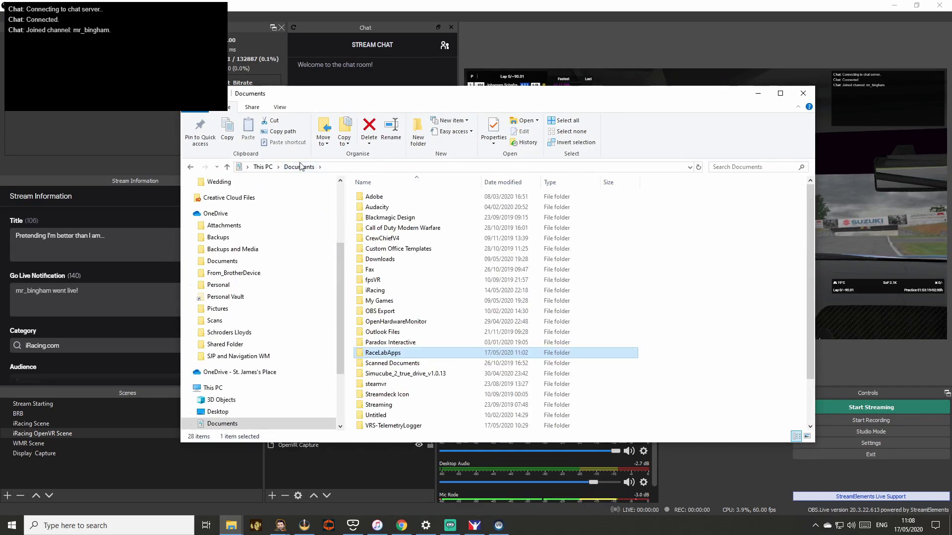
pyautogui.doubleClick(397, 353)
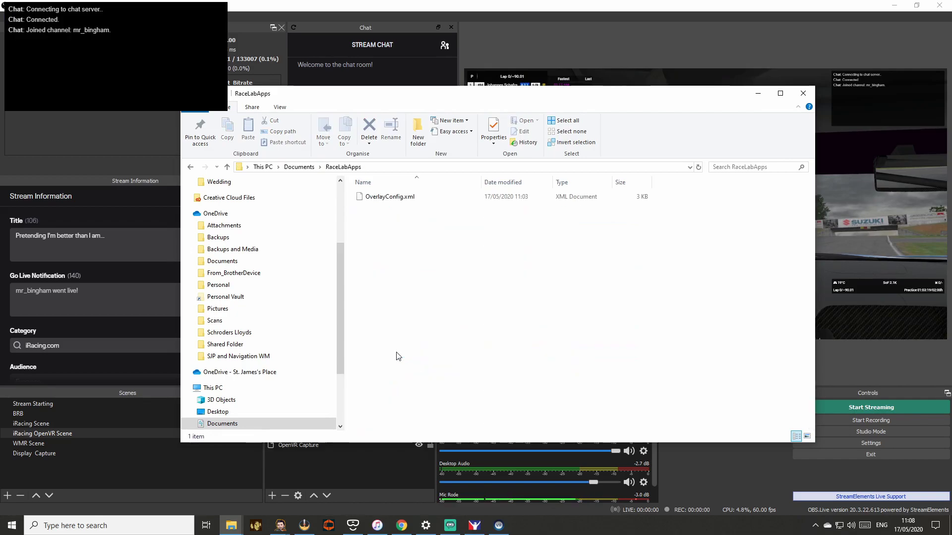
pyautogui.doubleClick(392, 198)
pyautogui.click(433, 266)
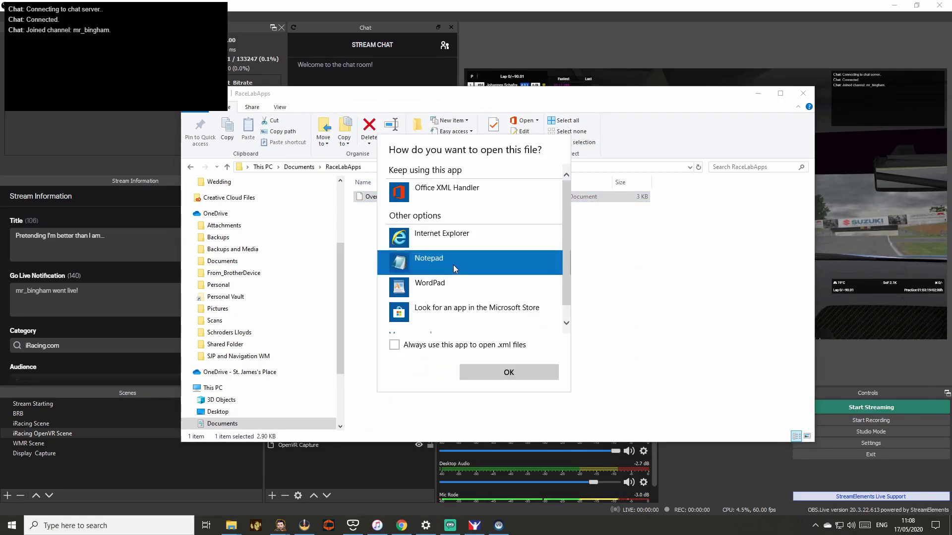
pyautogui.doubleClick(453, 265)
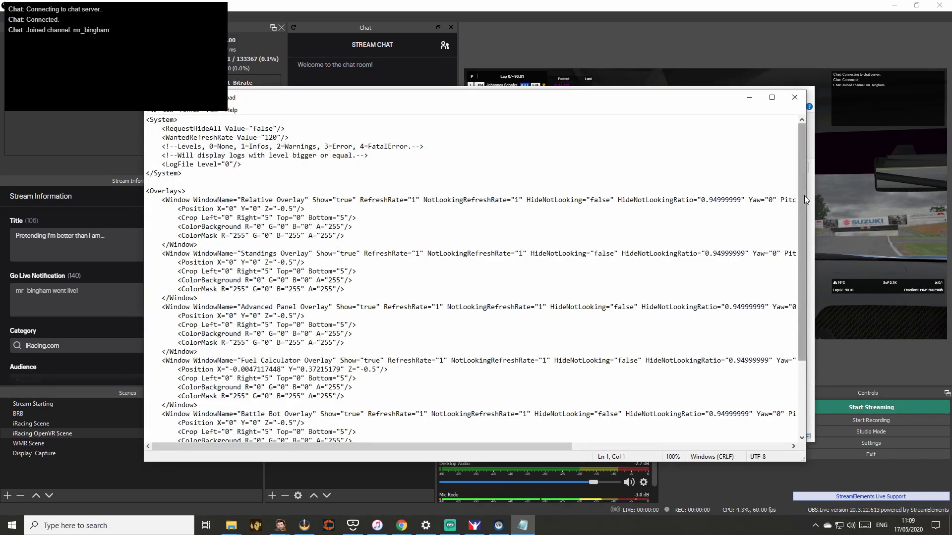
pyautogui.scroll(-6, 793, 198)
pyautogui.scroll(6, 791, 193)
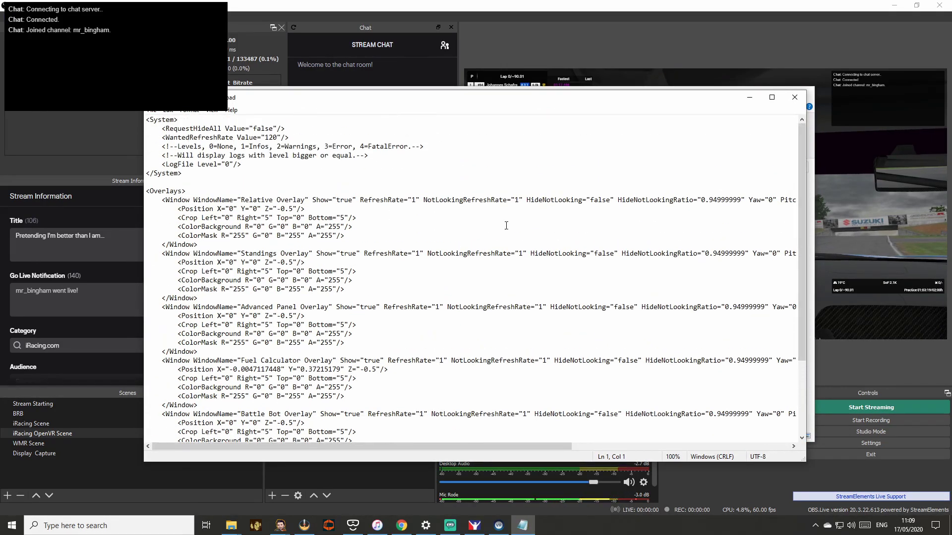
pyautogui.click(414, 200)
pyautogui.doubleClick(518, 199)
pyautogui.moveTo(799, 308); pyautogui.dragTo(802, 353)
pyautogui.moveTo(555, 298); pyautogui.dragTo(636, 298)
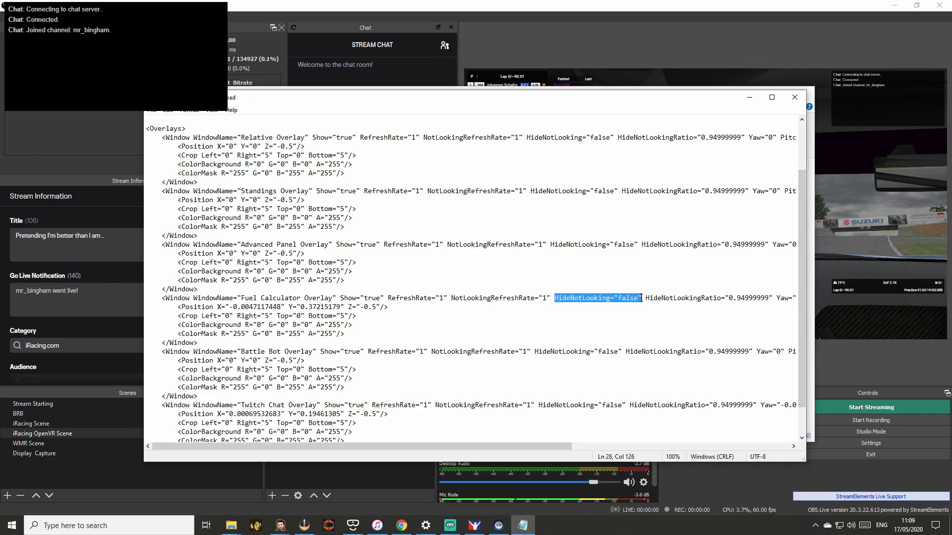
pyautogui.scroll(-2, 633, 312)
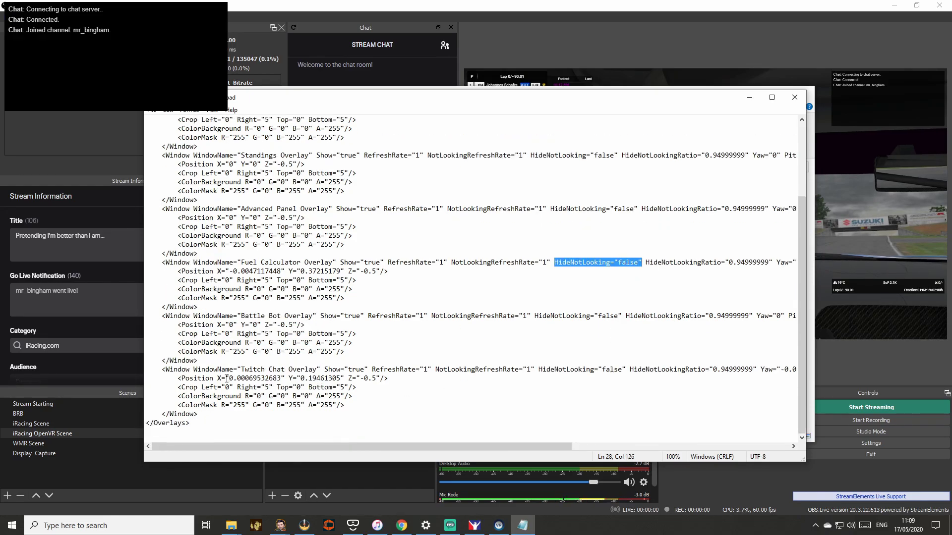
pyautogui.moveTo(238, 370); pyautogui.dragTo(315, 370)
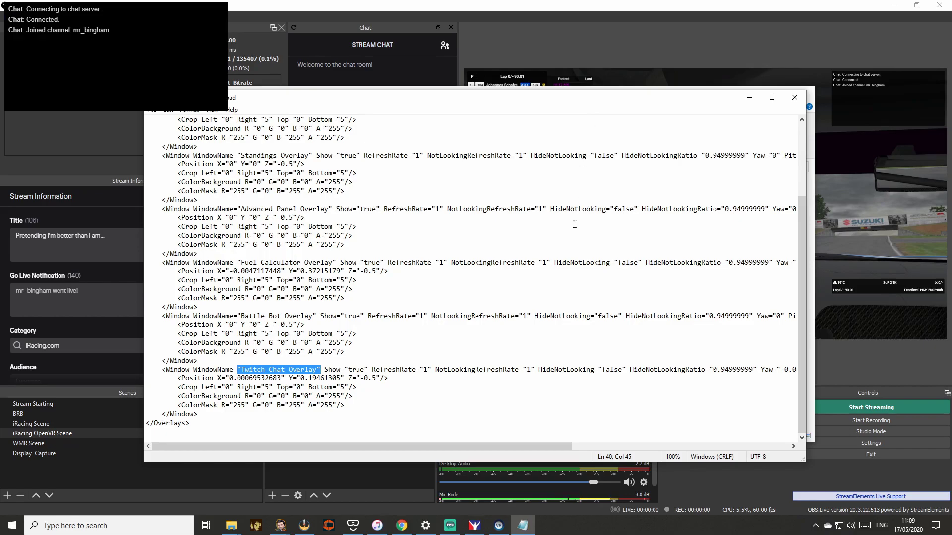
pyautogui.click(622, 369)
# Change the Twitch Chat Overlay's HideNotLooking from false to true and save OverlayConfig.xml.
pyautogui.press('BackSpace')
pyautogui.press('BackSpace')
pyautogui.press('BackSpace')
pyautogui.press('BackSpace')
pyautogui.press('BackSpace')
pyautogui.write('true')
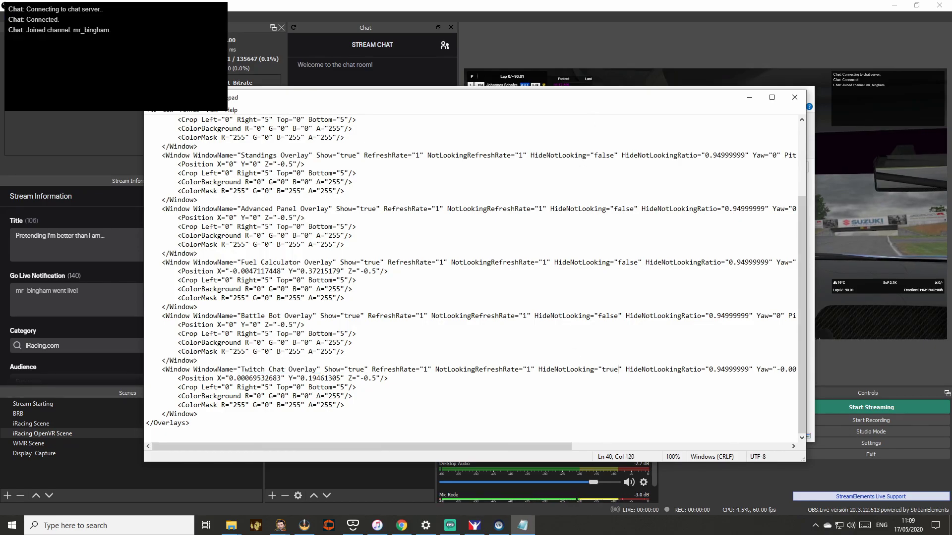
pyautogui.moveTo(666, 98); pyautogui.dragTo(525, 130)
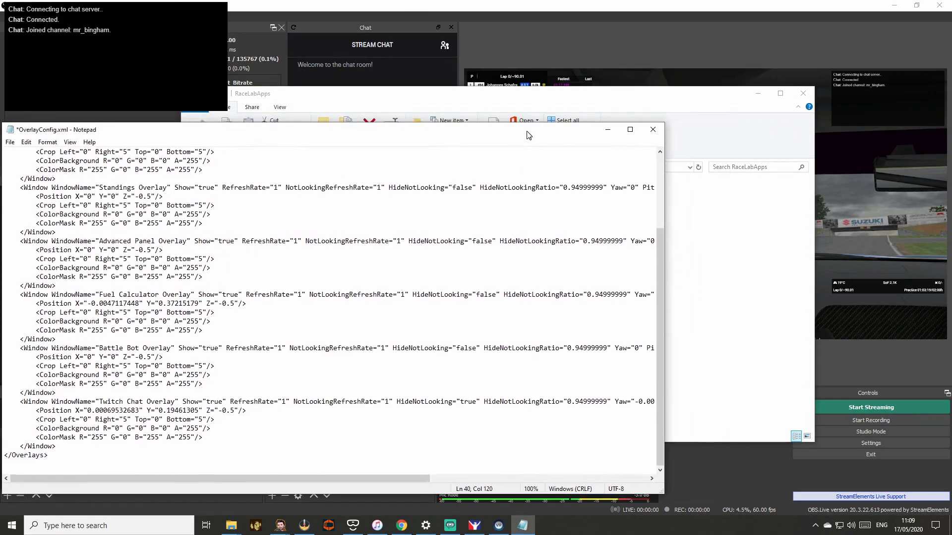
pyautogui.moveTo(446, 129); pyautogui.dragTo(440, 132)
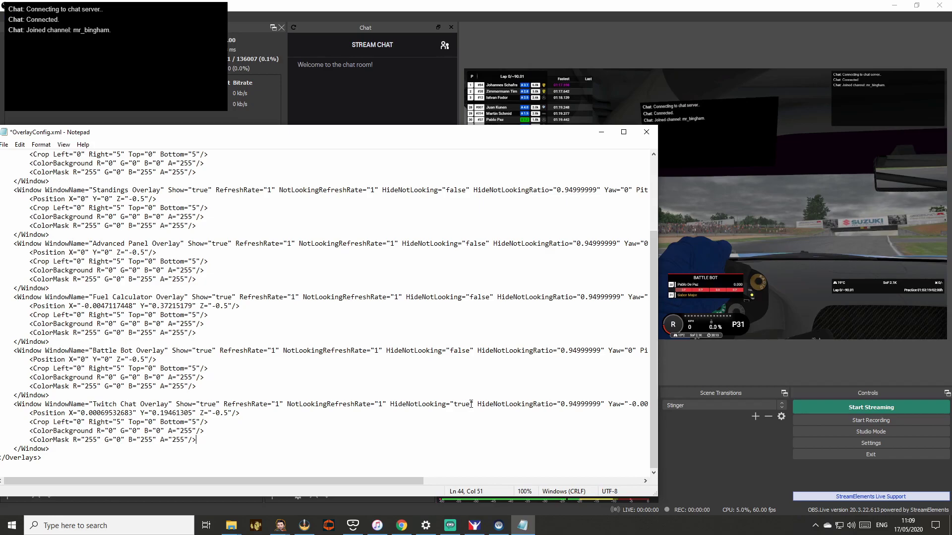
pyautogui.hotkey('ctrl', 's')
pyautogui.moveTo(571, 406); pyautogui.dragTo(597, 406)
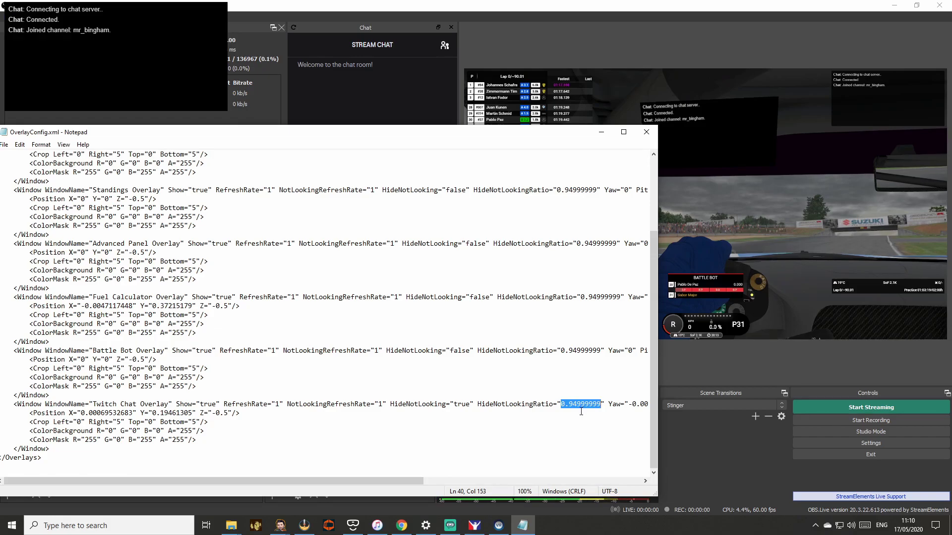